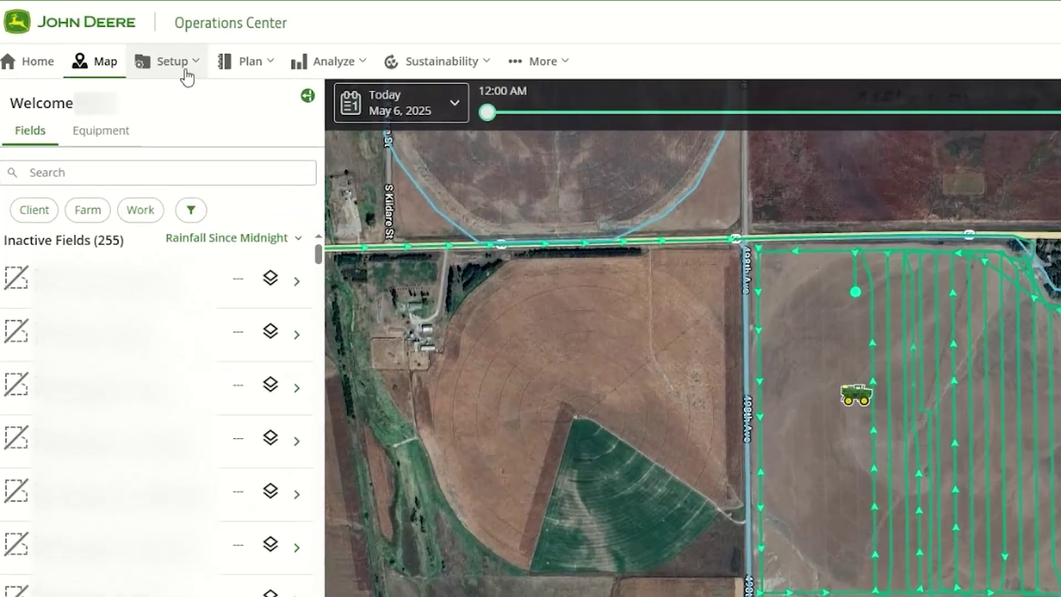
Step: Open the Setup menu to show the setup areas, including Products
left_click(133, 71)
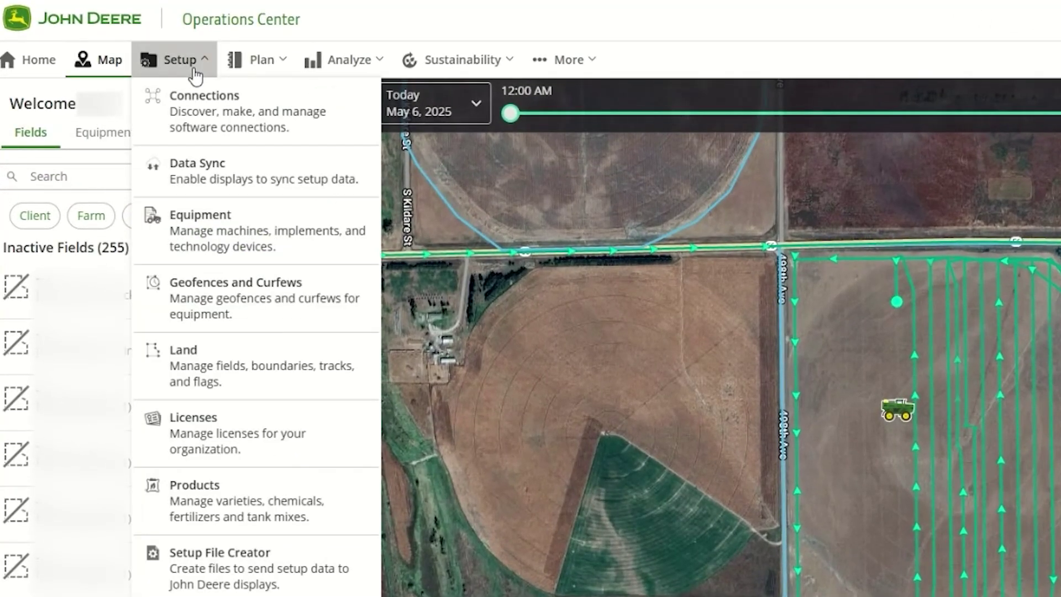
Step: Go to Products' Tank Mixes list, and preview then dismiss the Create Tank Mix form
left_click(278, 513)
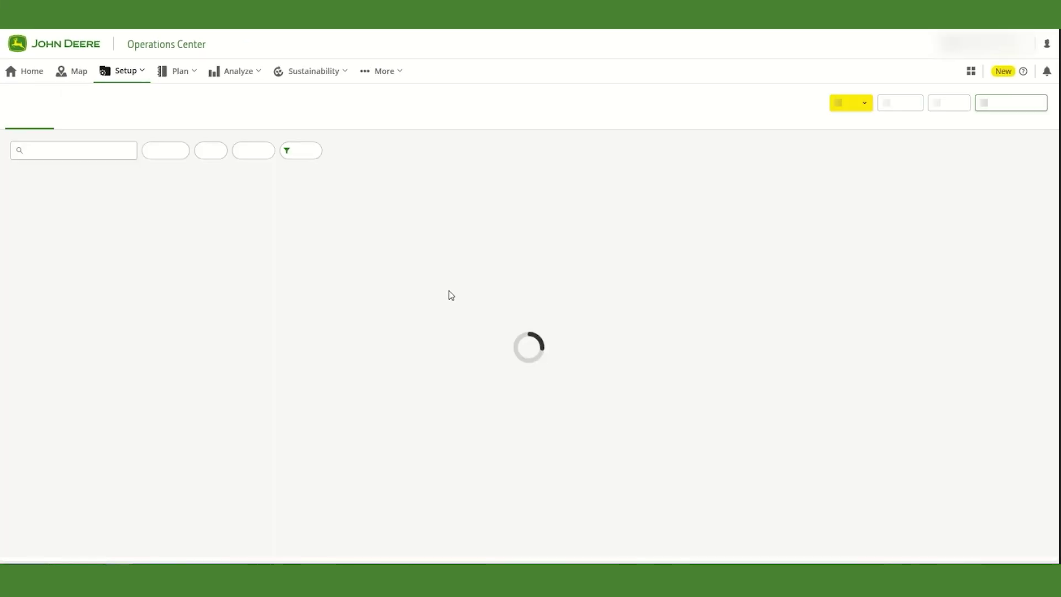
left_click(199, 121)
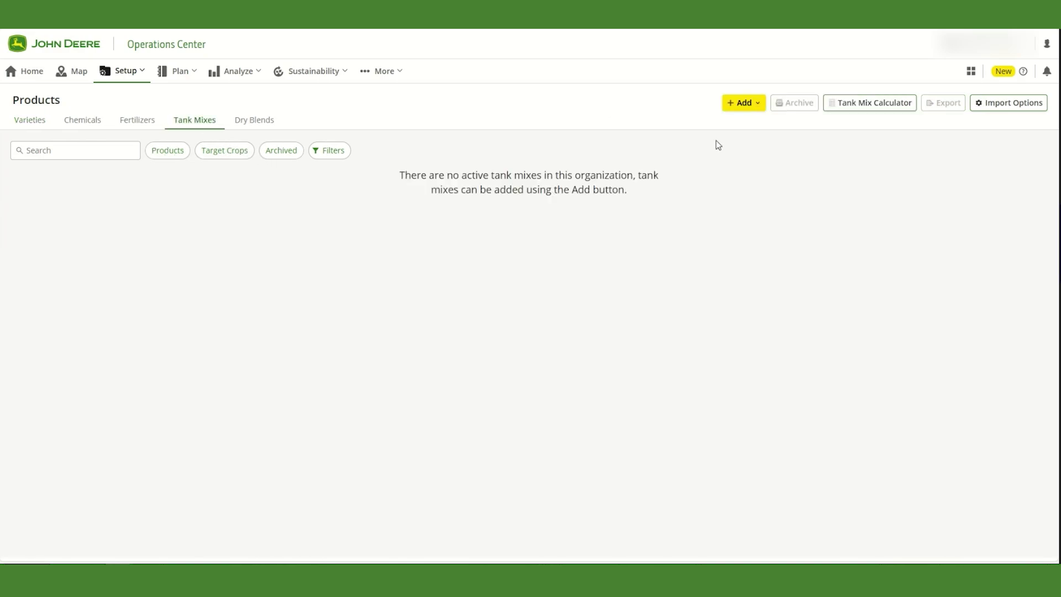
left_click(751, 105)
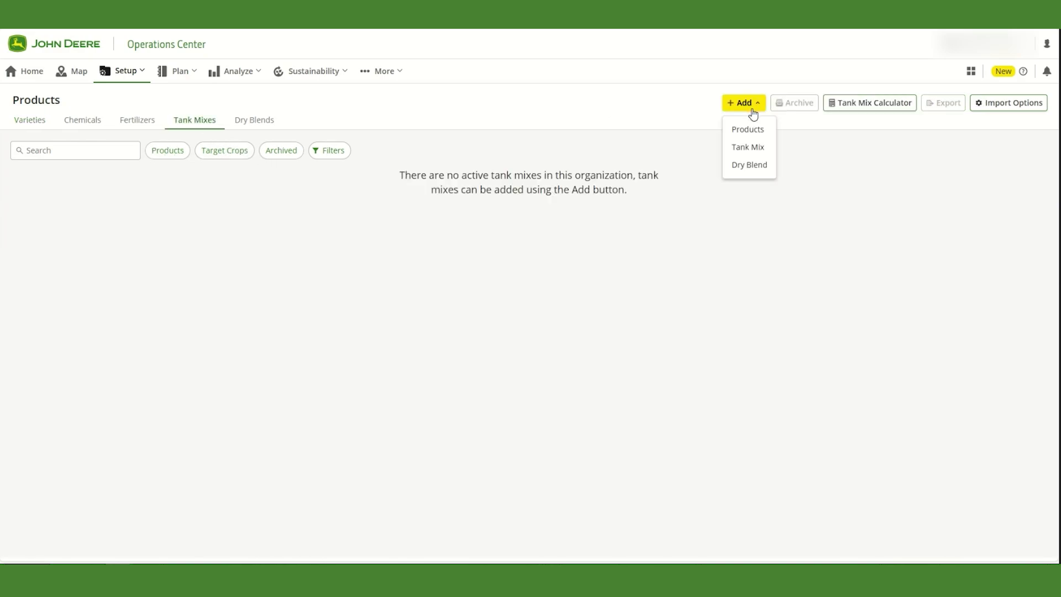
left_click(754, 148)
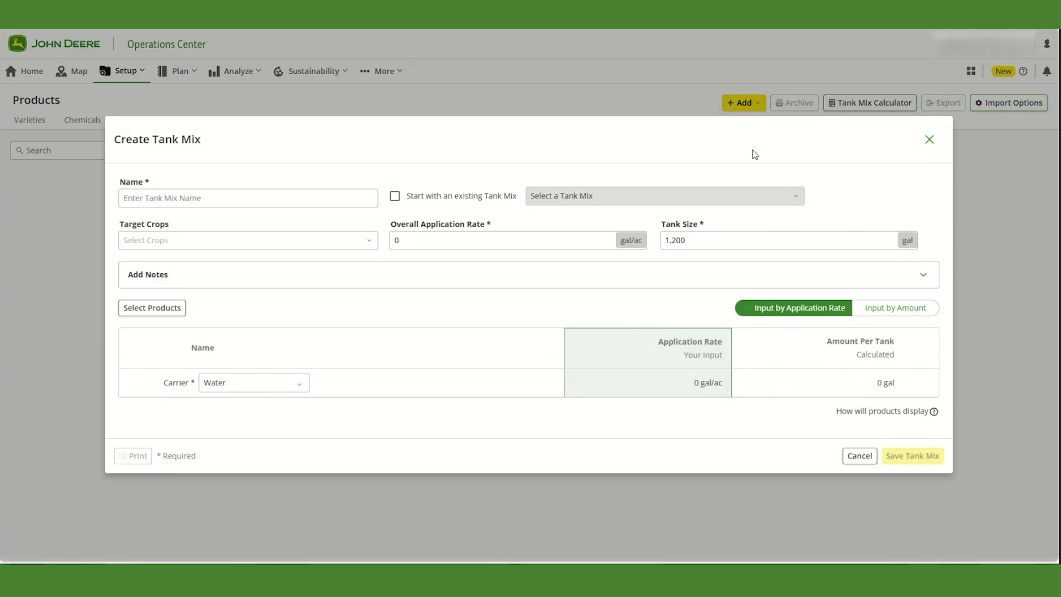
key("Escape")
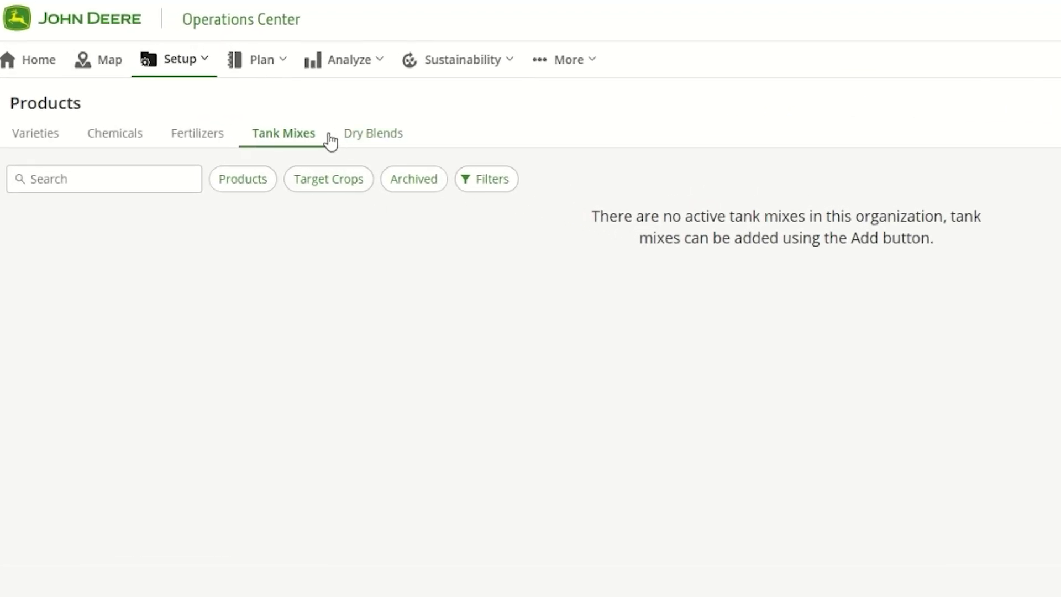
Step: Review the options in the Setup and Plan menus
left_click(192, 71)
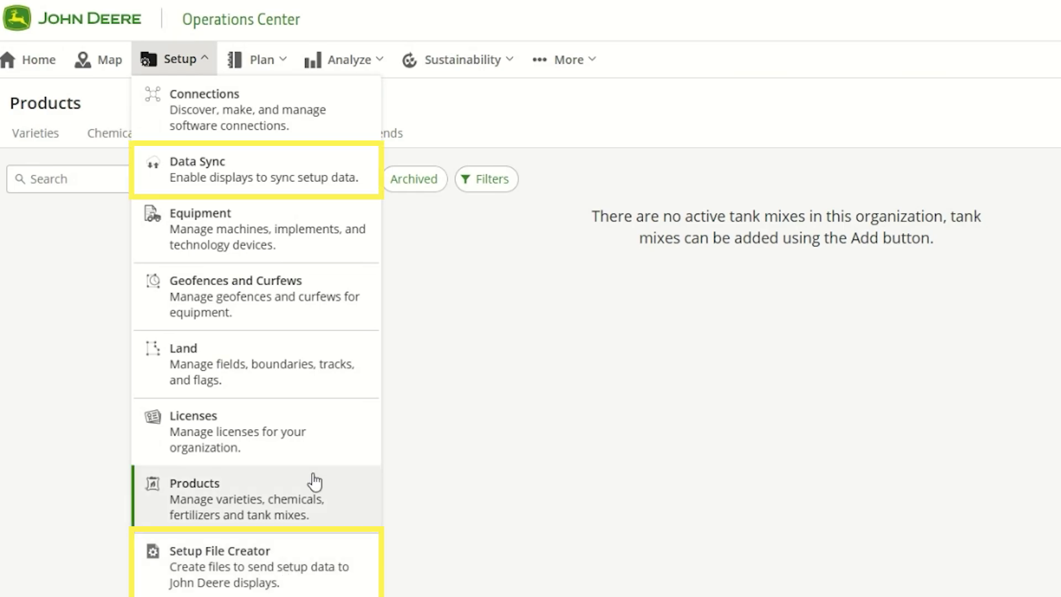
left_click(276, 61)
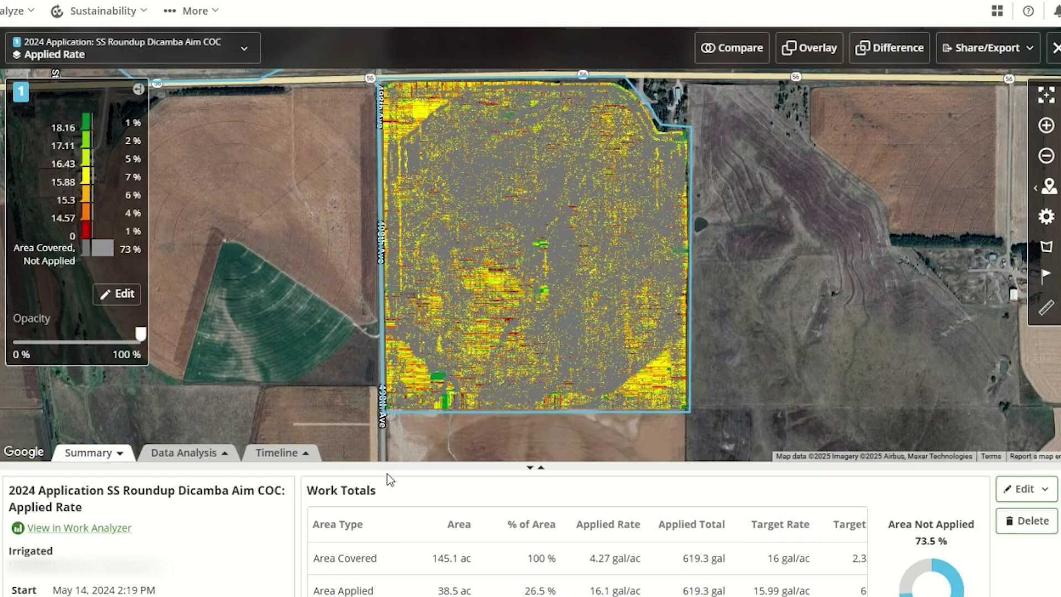
Step: Enlarge the summary below the map and scroll to the Products table's See & Spray savings
left_click_drag(388, 467, 381, 215)
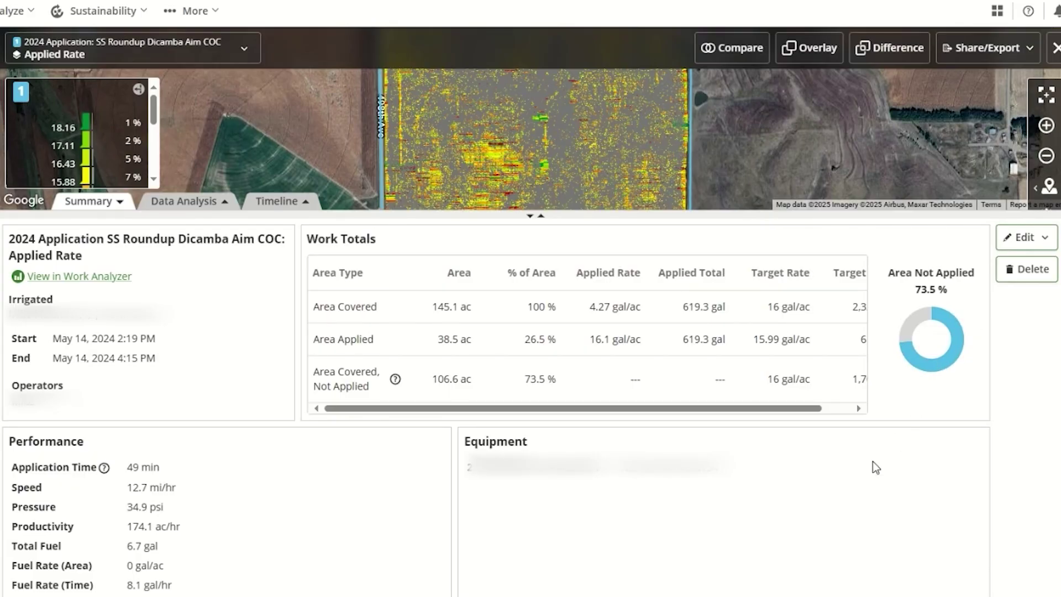
scroll(876, 468, "down", 5)
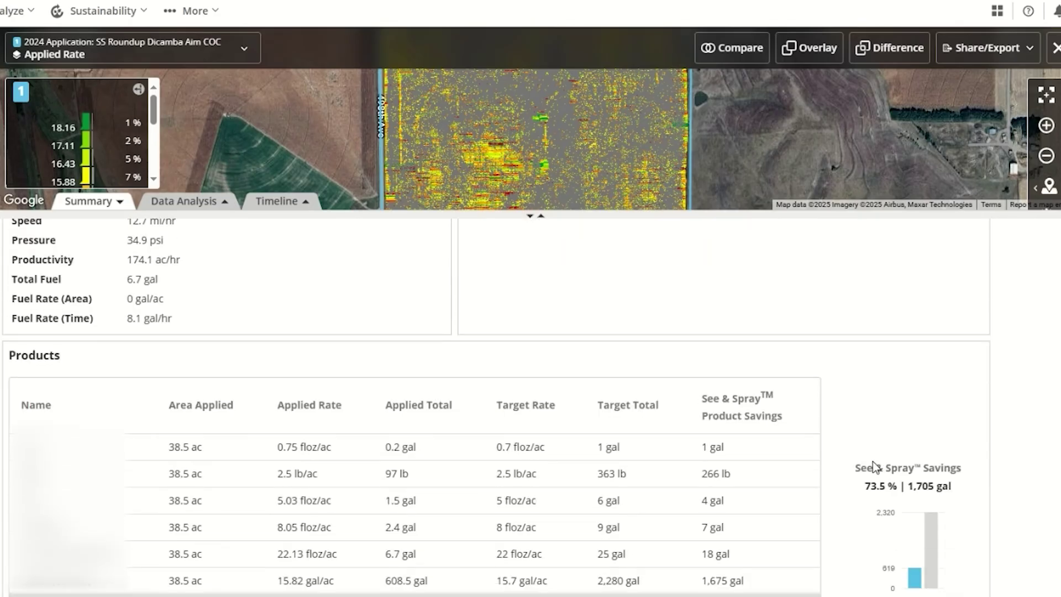
scroll(851, 535, "down", 1)
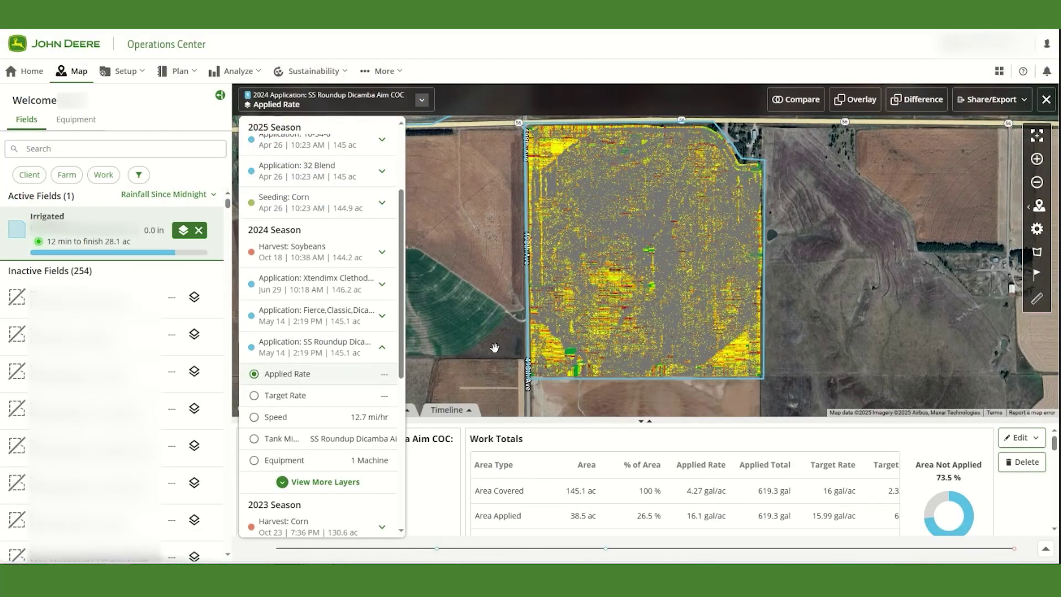
Step: Display the SS Roundup application's Weed Pressure layer from View More Layers
left_click(358, 490)
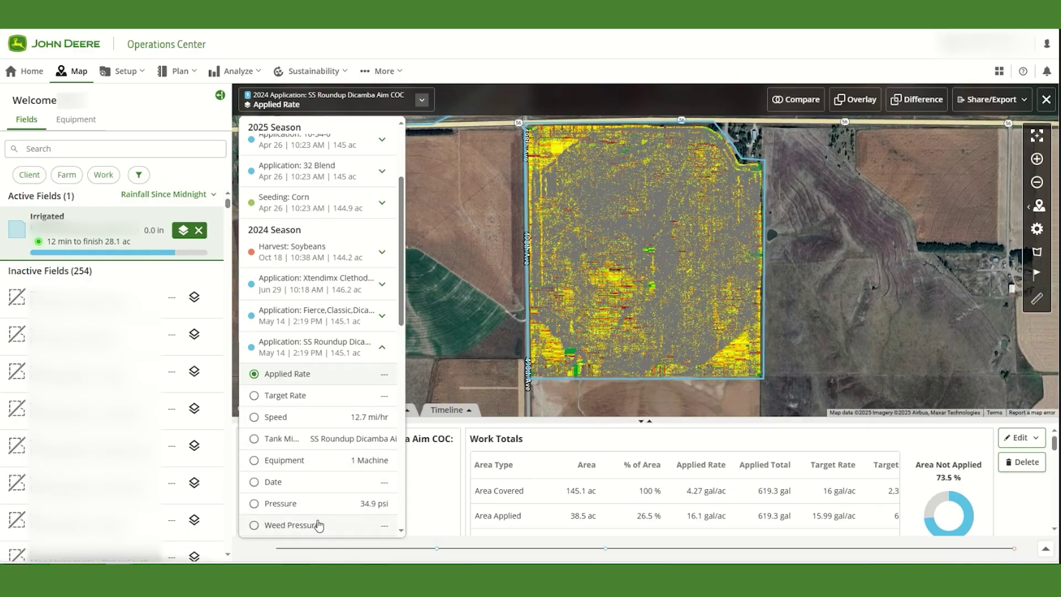
left_click(318, 525)
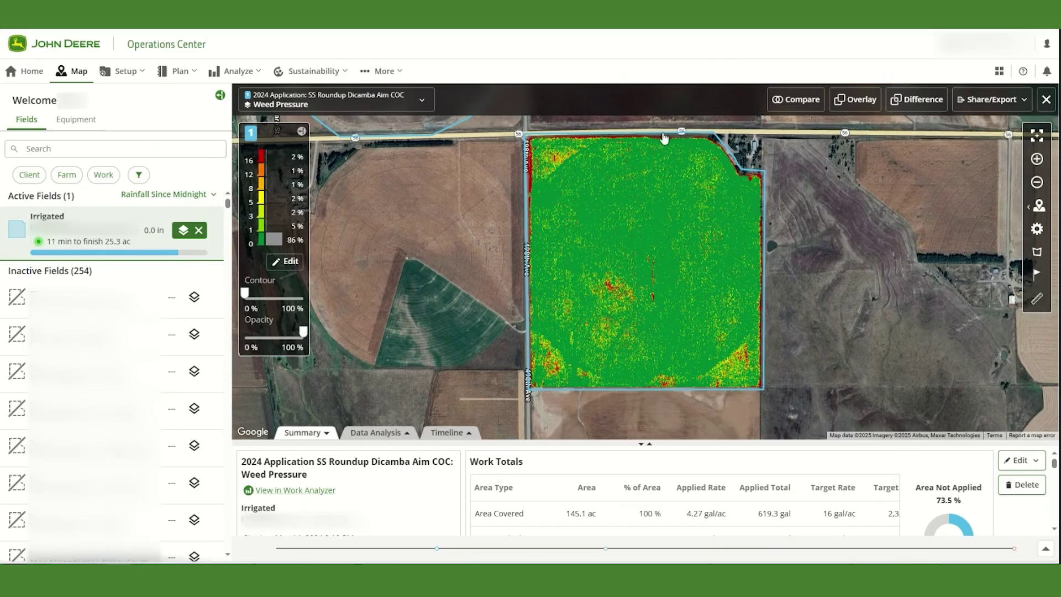
left_click(803, 100)
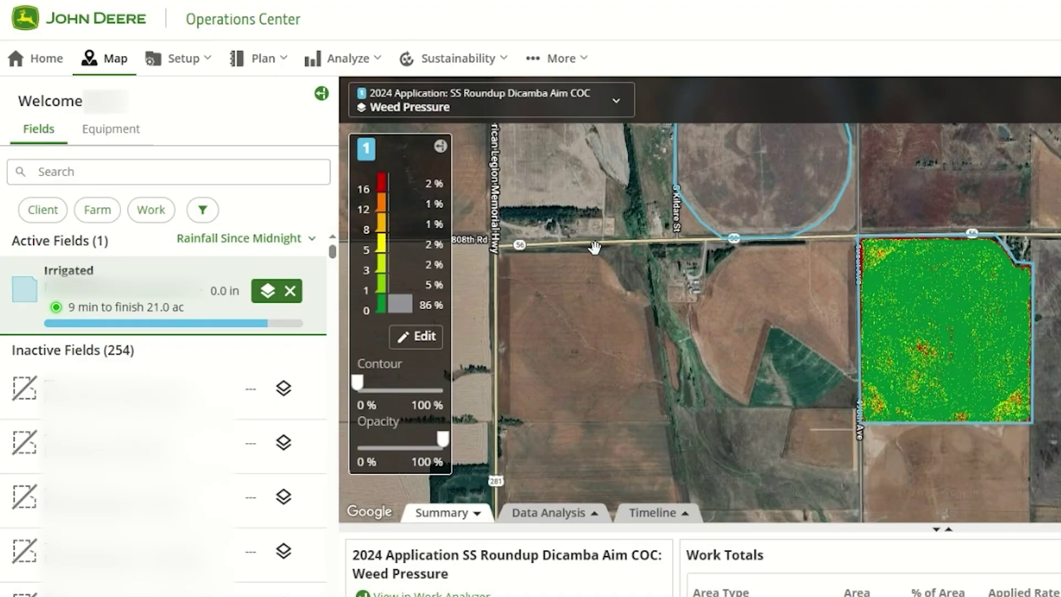
Step: Open Machine Analyzer, expand Sprayer and the 612R, and browse the available views
left_click(357, 63)
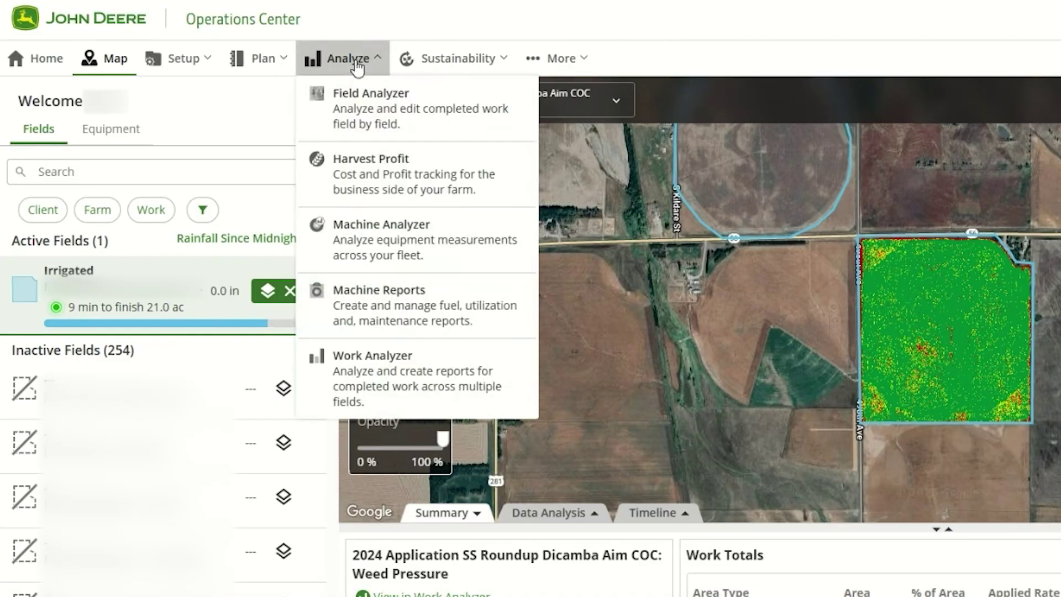
left_click(390, 227)
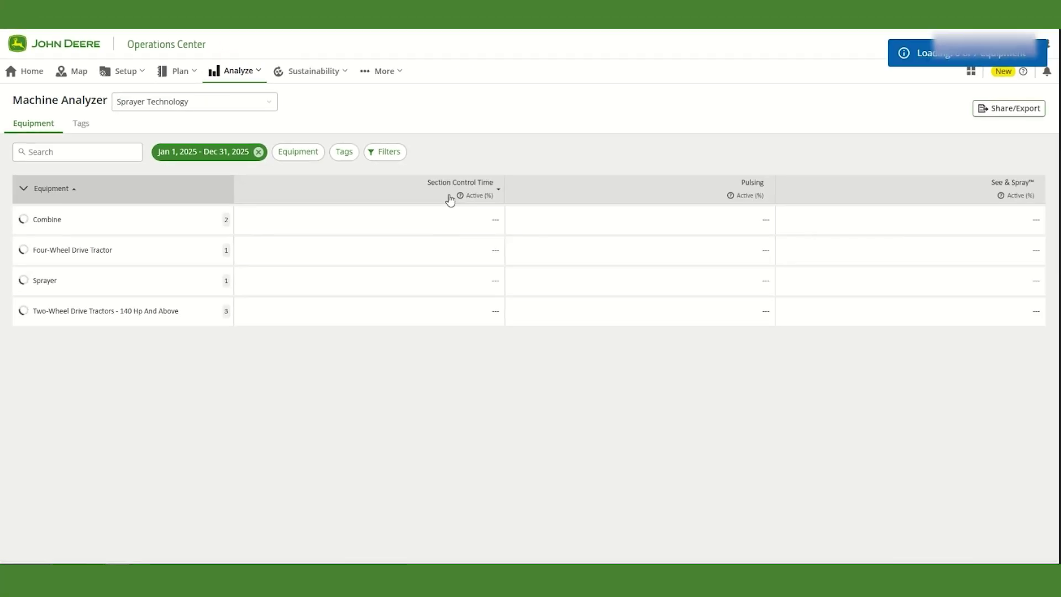
left_click(23, 281)
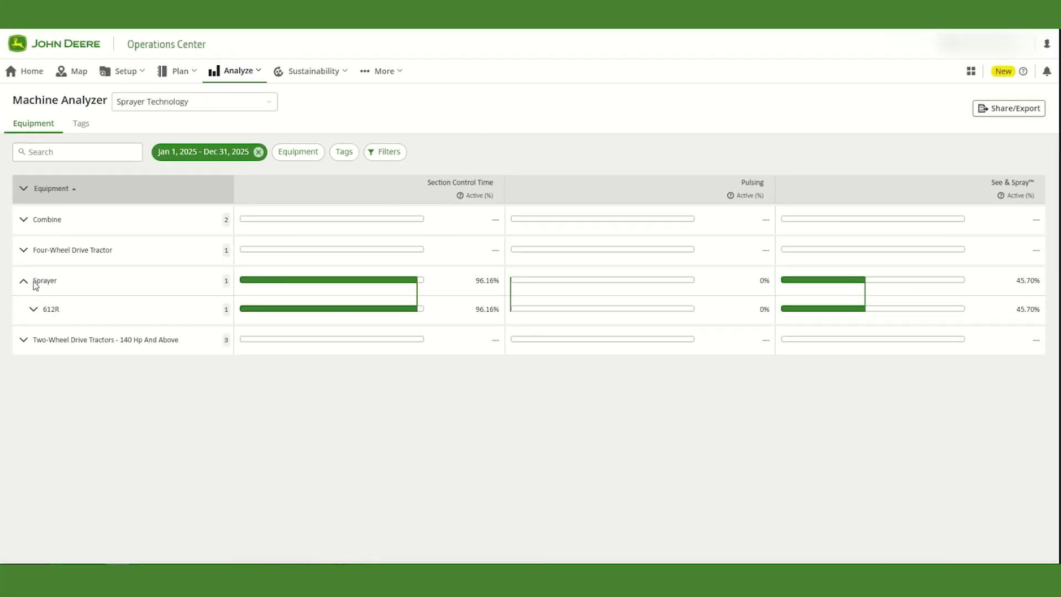
left_click(33, 310)
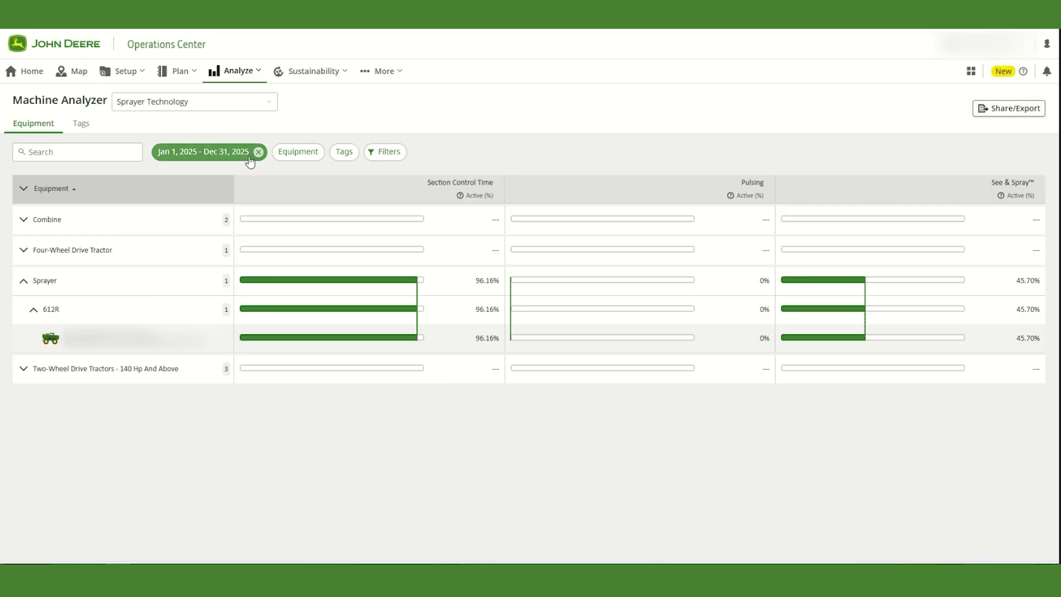
left_click(257, 105)
scroll(204, 232, "down", 3)
scroll(209, 218, "up", 5)
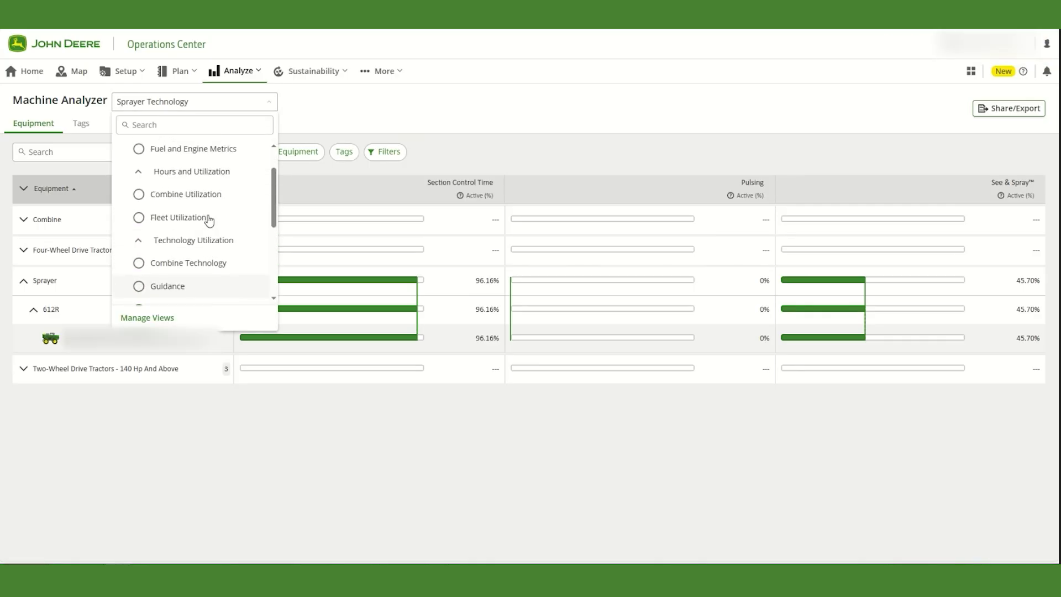
Step: Switch the analyzer view to Fleet Utilization, then back to Sprayer Technology
left_click(181, 230)
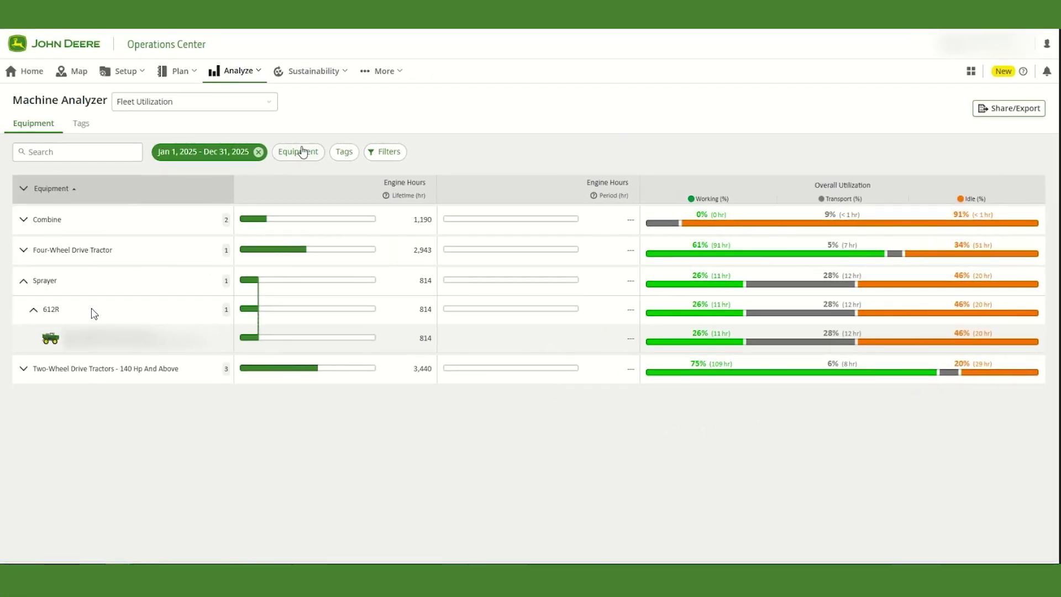
left_click(267, 106)
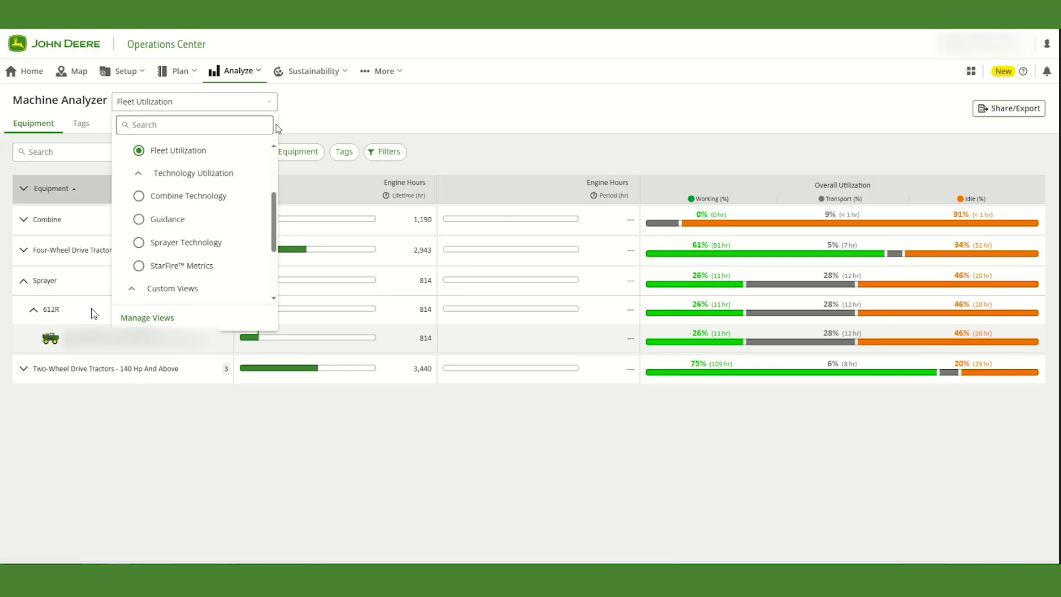
left_click(215, 244)
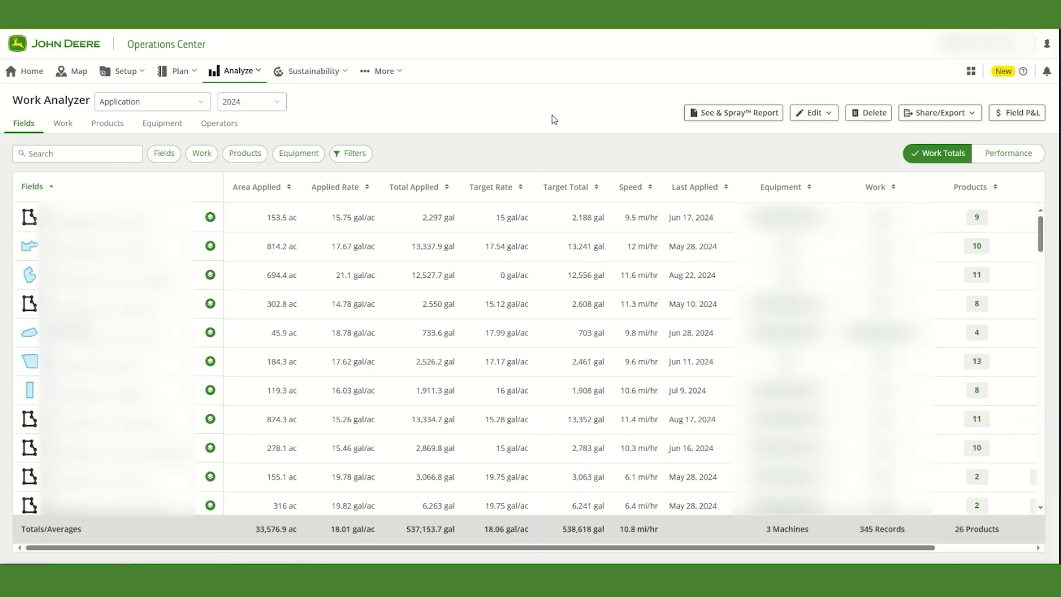
Step: Open the See & Spray Report
left_click(703, 114)
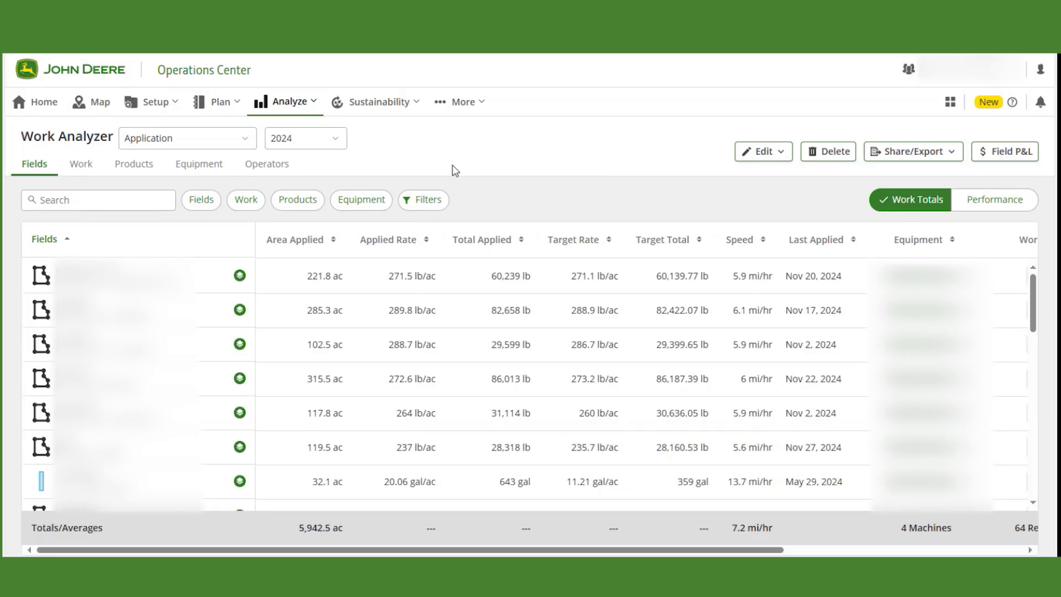
Step: List 2025 records by work with See & Spray coverage metrics turned on
left_click(82, 167)
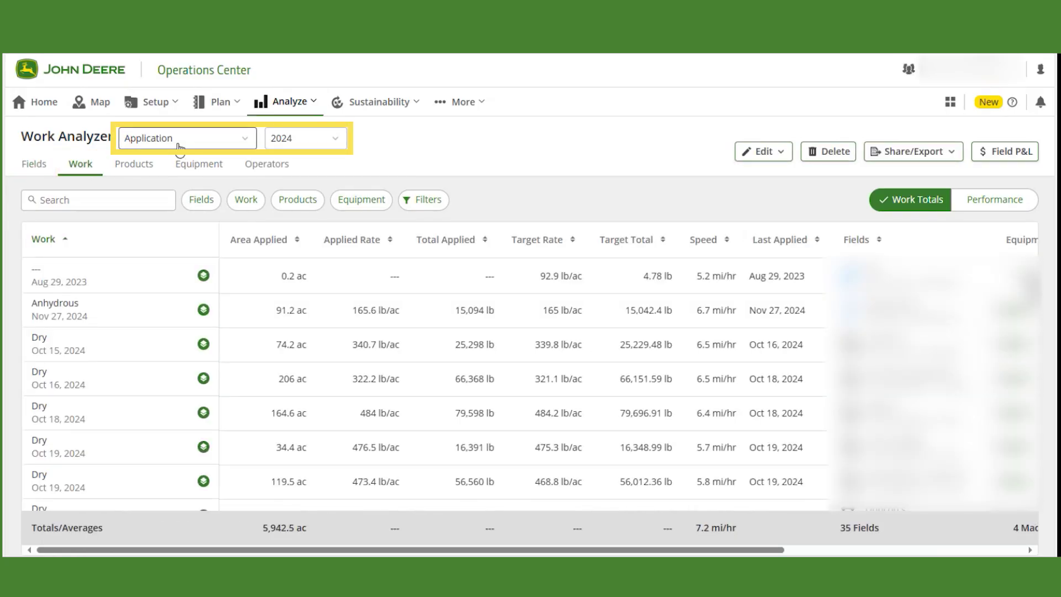
left_click(298, 140)
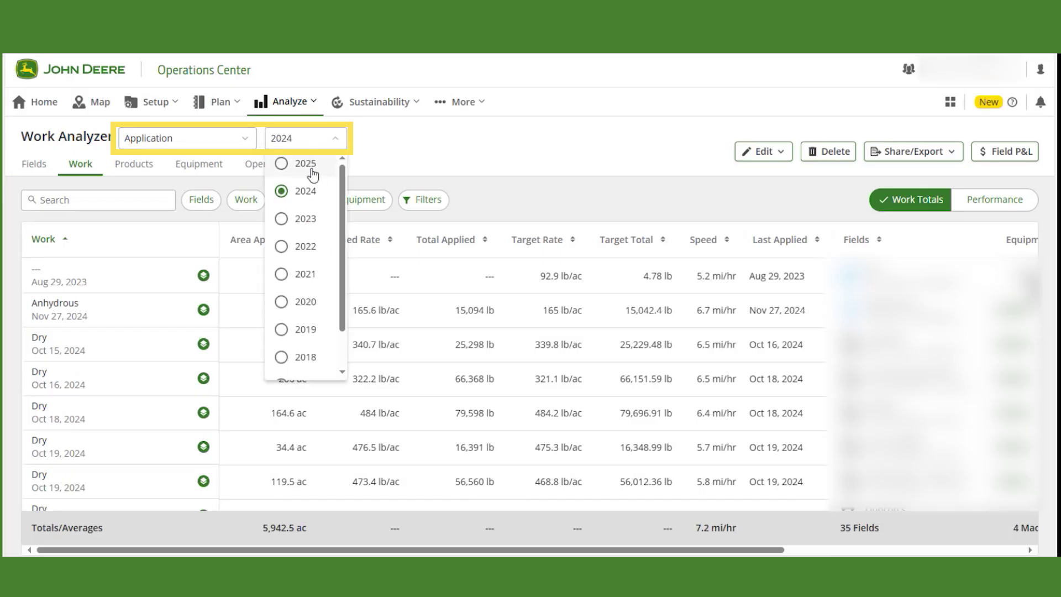
left_click(309, 164)
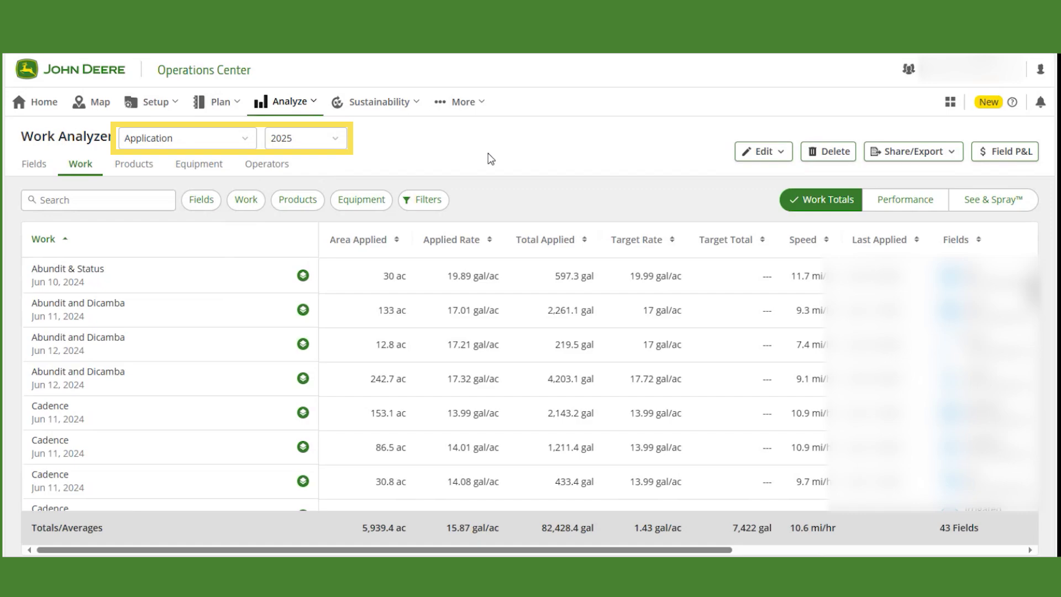
left_click(1005, 201)
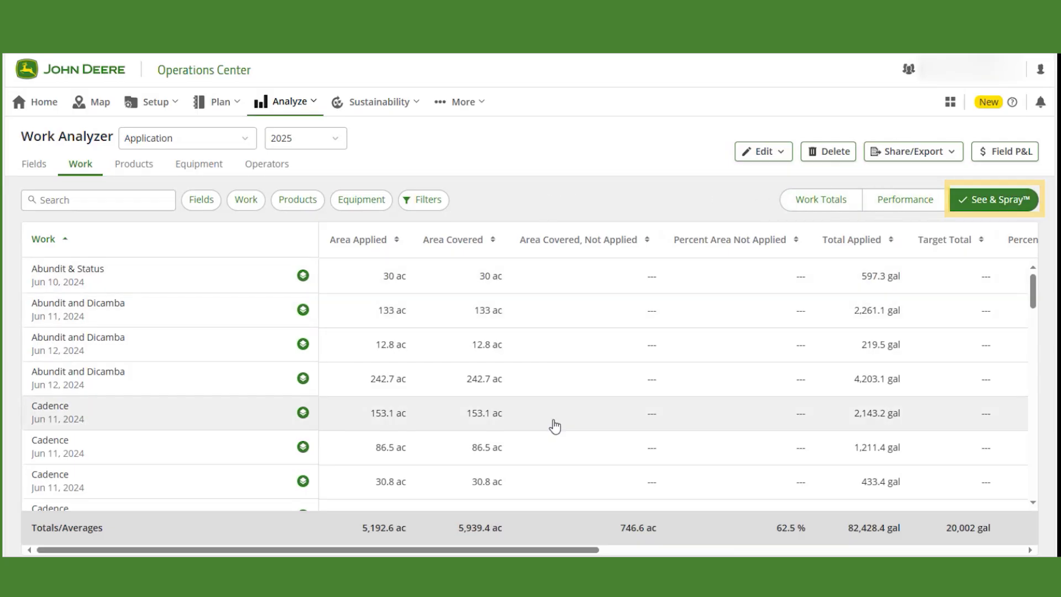
Step: Sort the work table by Percent Saved, highest first, and scroll through the rows
left_click_drag(535, 550, 691, 550)
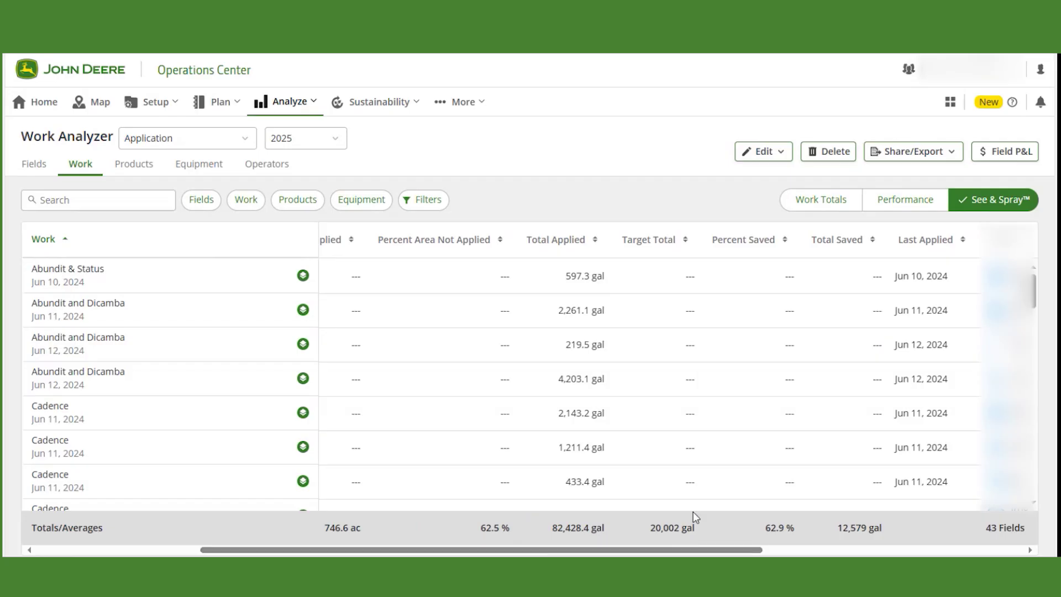
left_click(774, 250)
left_click(774, 250)
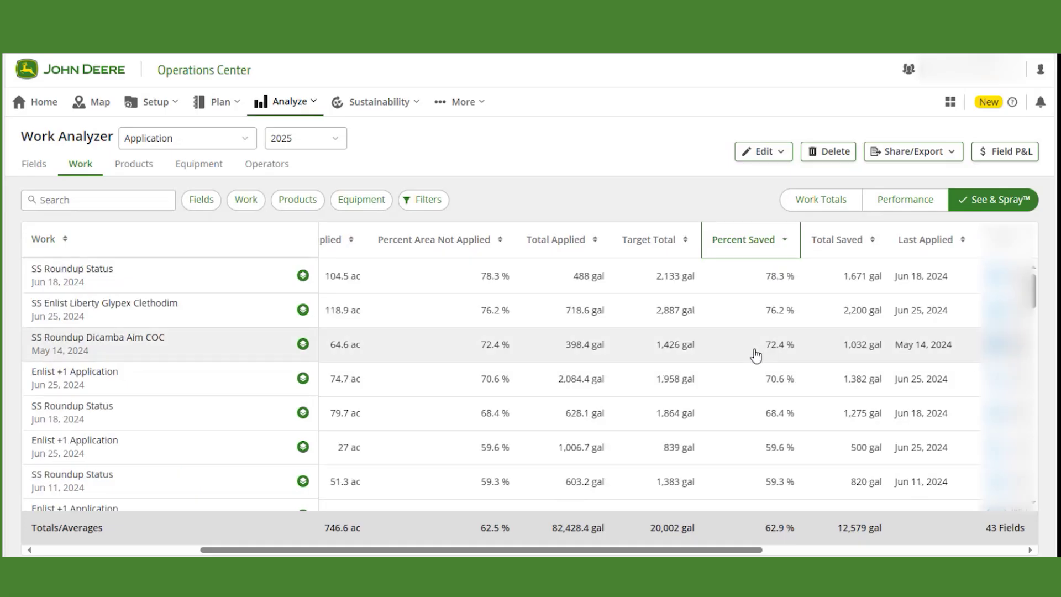
scroll(756, 356, "down", 3)
scroll(756, 357, "down", 5)
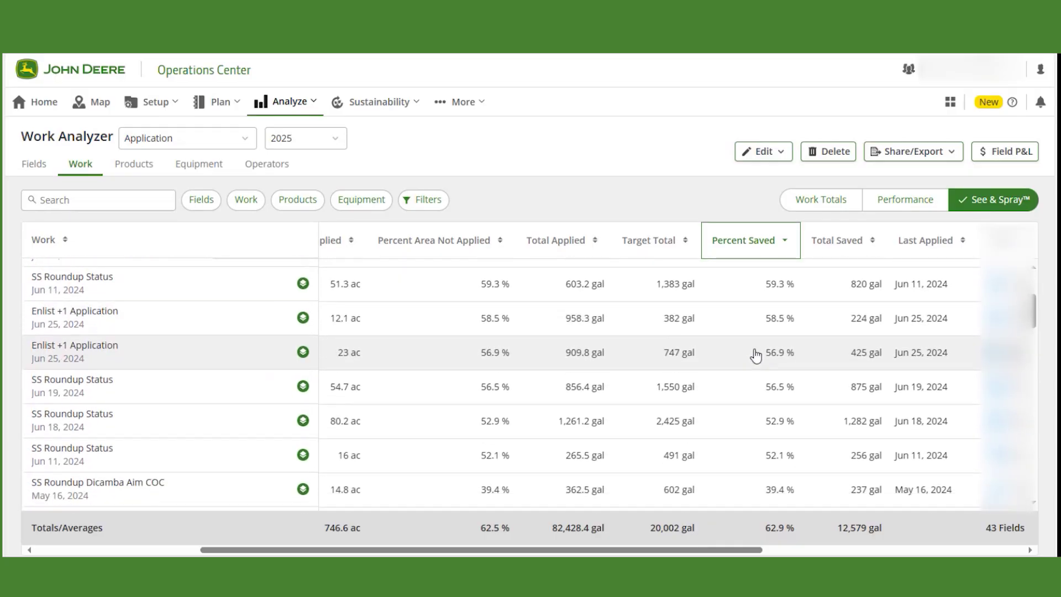
scroll(756, 356, "down", 1)
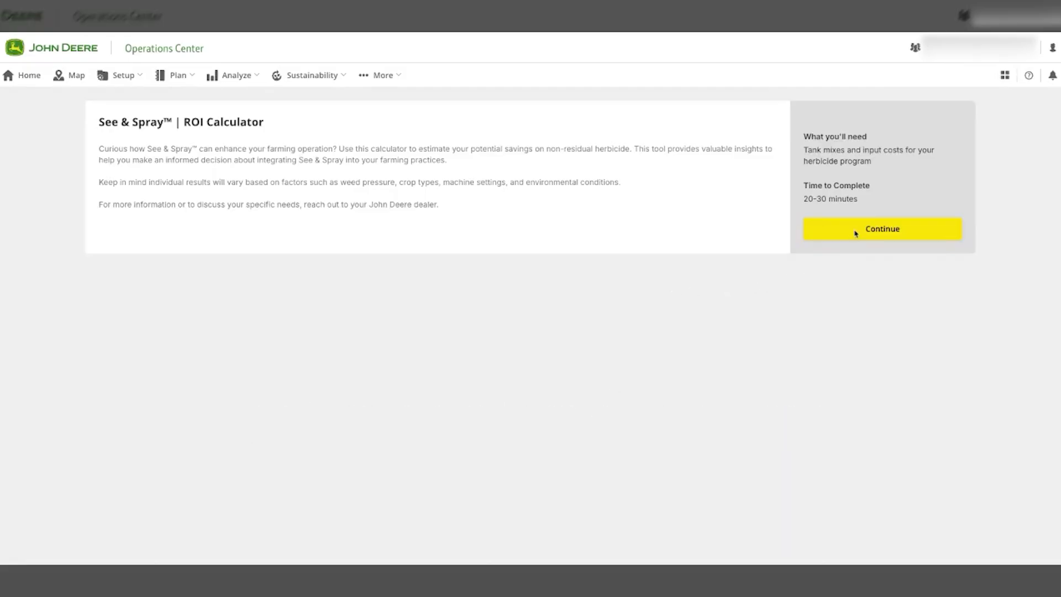
Step: Start the ROI calculator questionnaire with June 1, 2025 as the first pass date
left_click(876, 229)
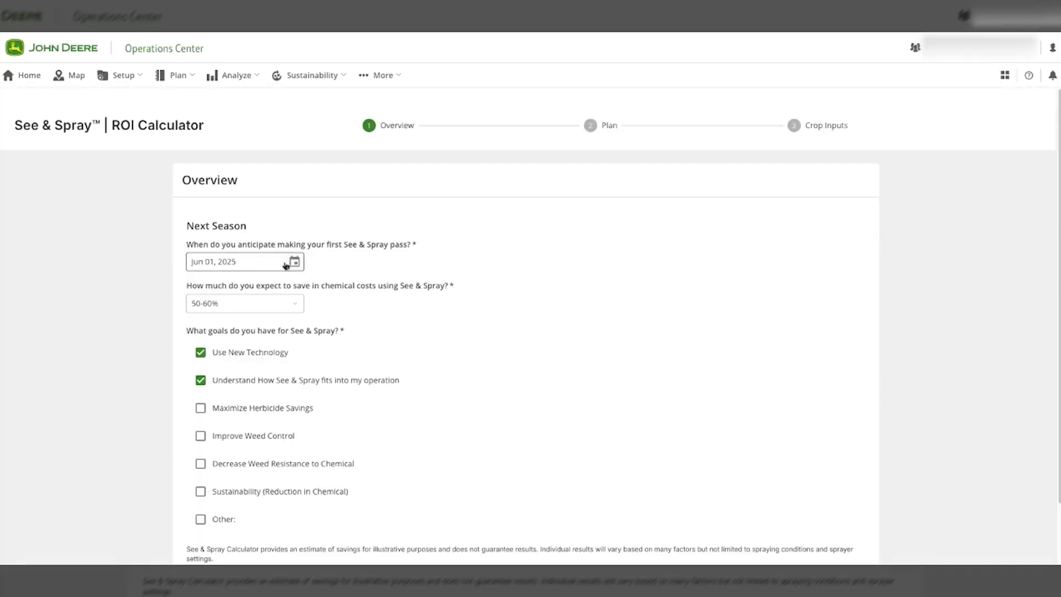
left_click(294, 262)
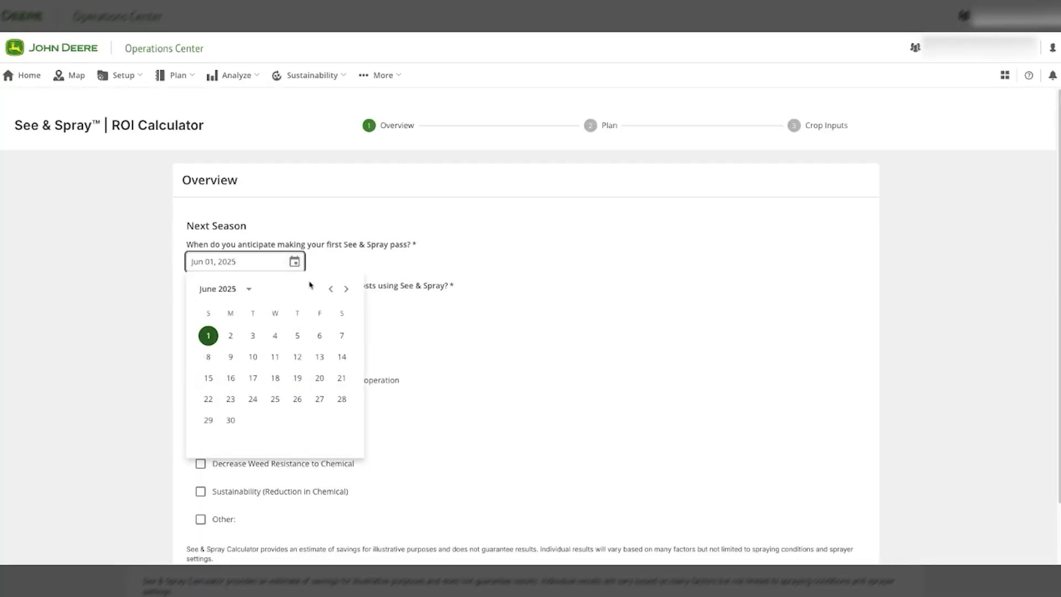
left_click(207, 336)
Step: Review the estimates: $12,876.00 net savings, $18,876.00 chemical savings, $6,000.00 license costs
scroll(182, 336, "down", 1)
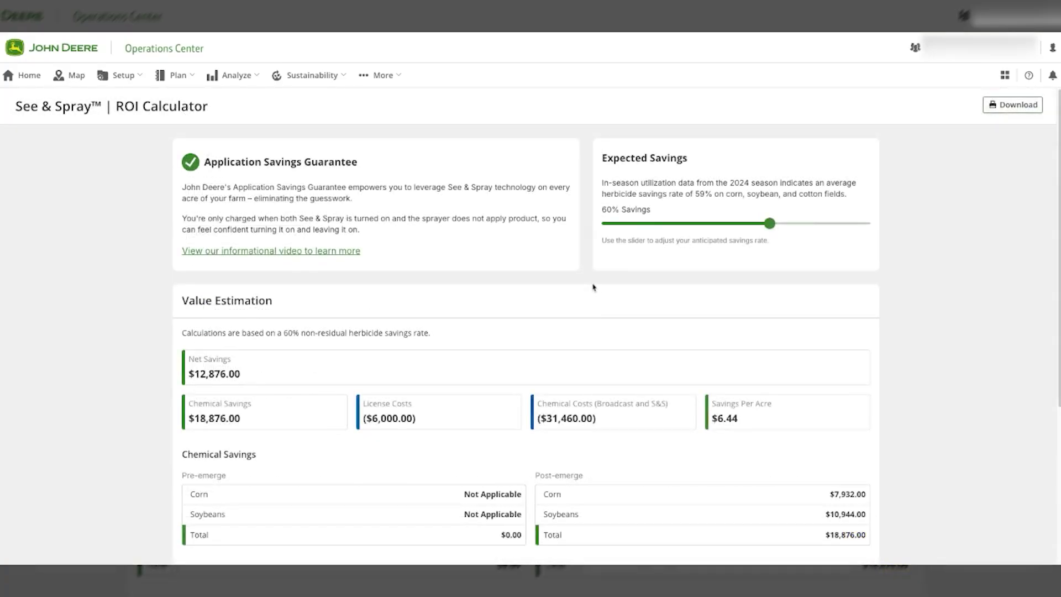
scroll(593, 287, "down", 2)
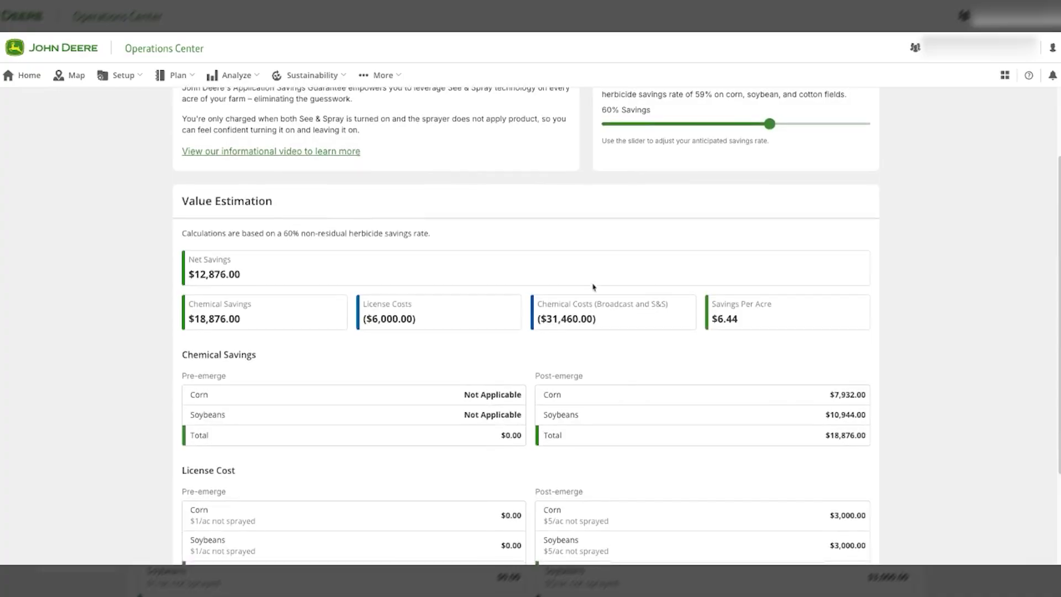
scroll(594, 287, "down", 3)
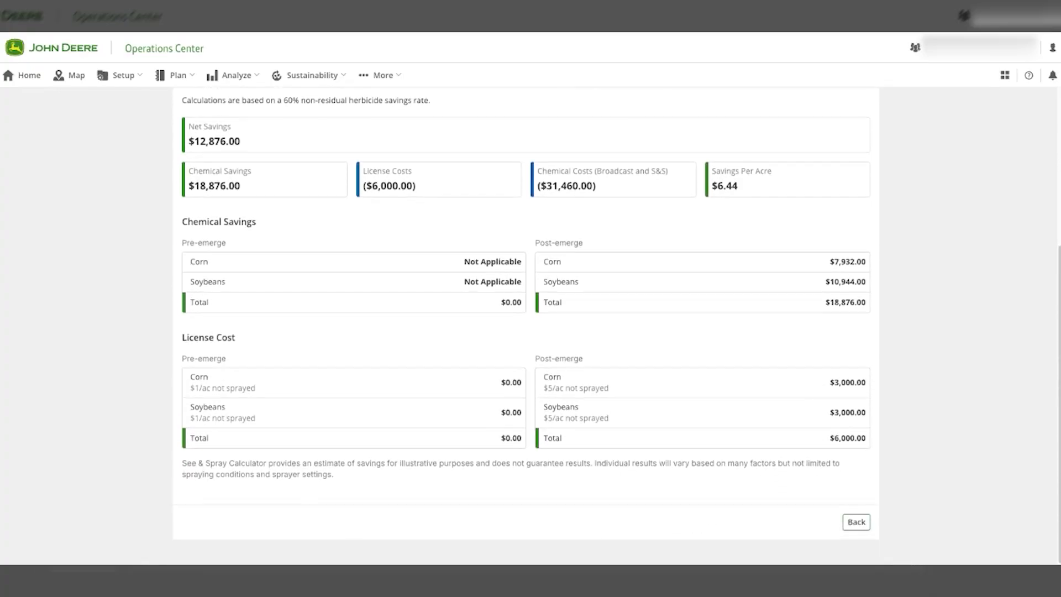